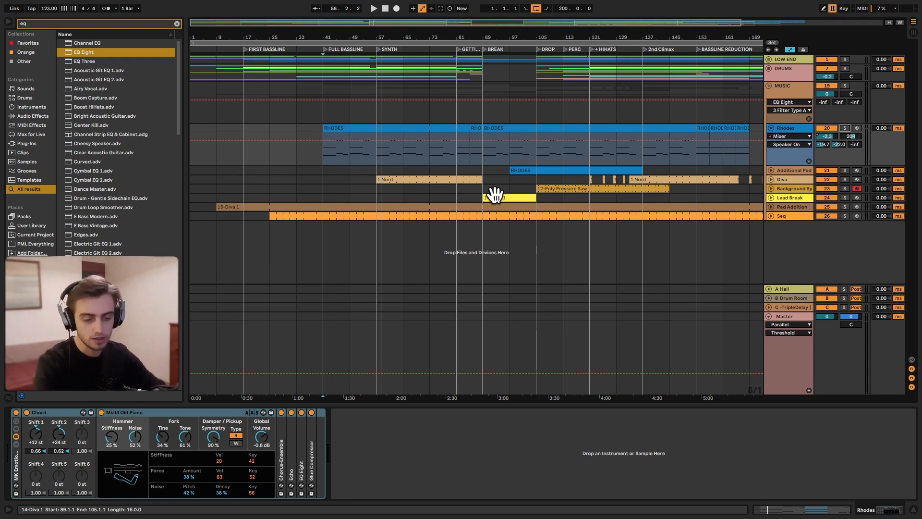
- Delete the MK Emotional Pluck device rack from the Rhodes track
{"action": "left_click", "coordinate": [112, 411]}
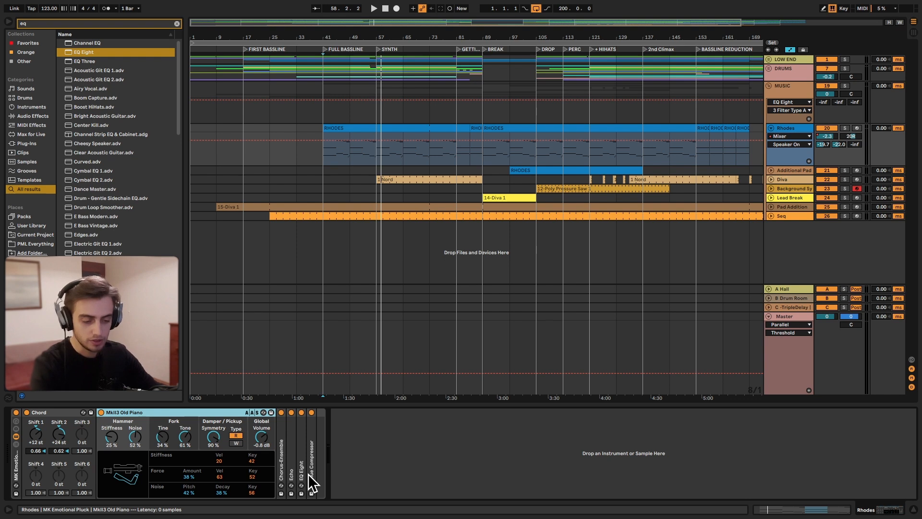
{"action": "left_click", "coordinate": [281, 451]}
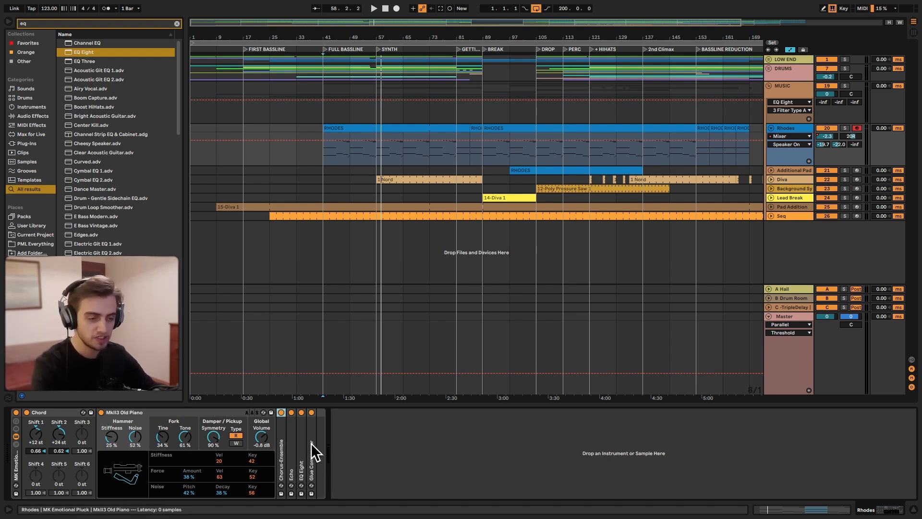
{"action": "left_click", "coordinate": [17, 474]}
{"action": "key", "text": "Delete"}
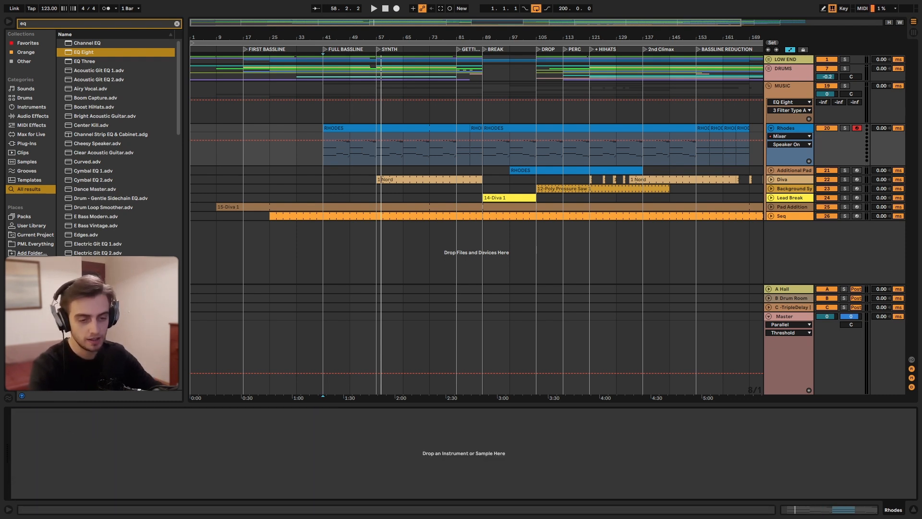
- Search the instruments for "mk" and load the E-Piano MKII Old preset onto the Rhodes track
{"action": "left_click", "coordinate": [176, 23]}
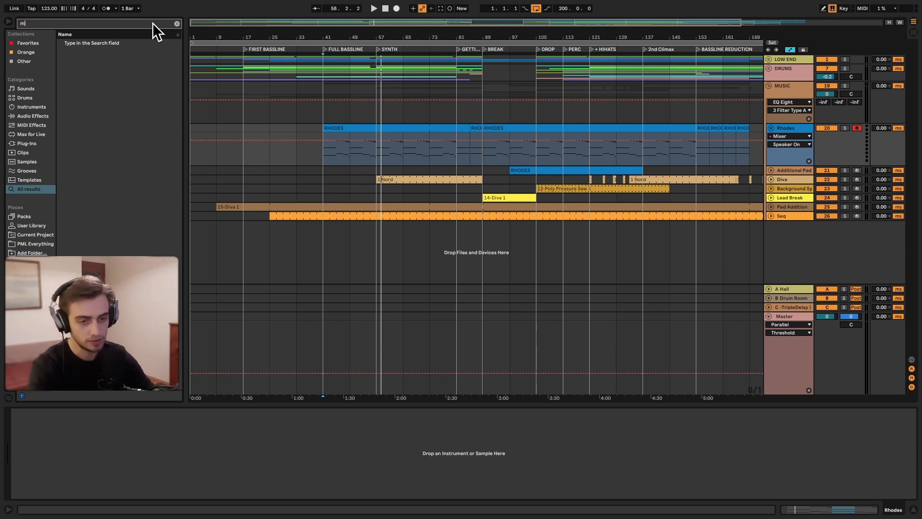
{"action": "type", "text": "mk"}
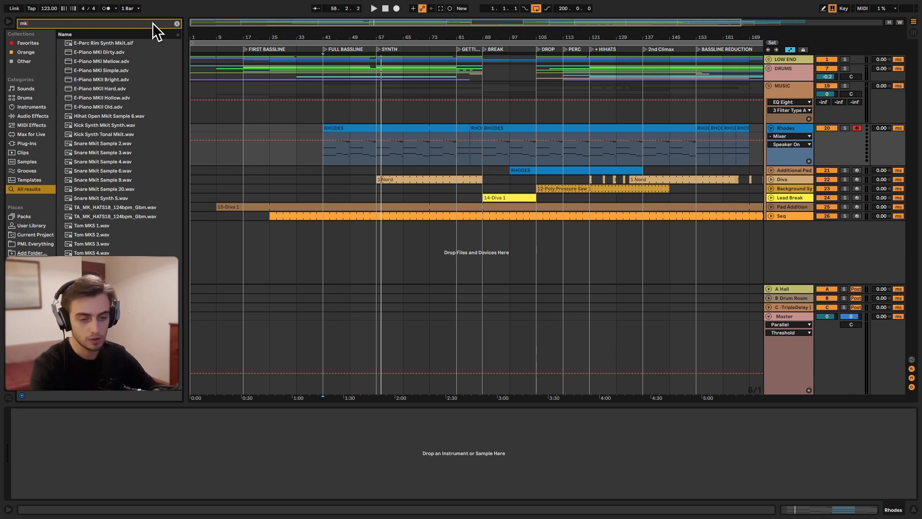
{"action": "left_click", "coordinate": [31, 109]}
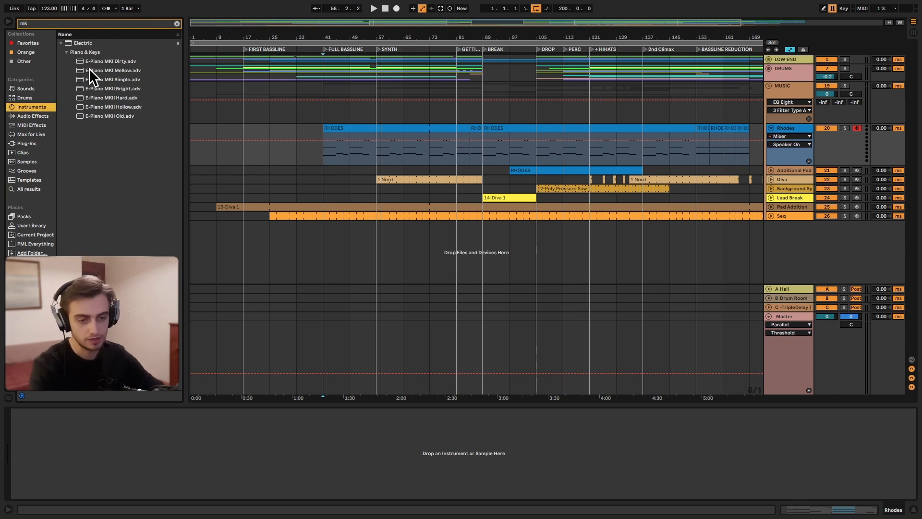
{"action": "left_click", "coordinate": [126, 60]}
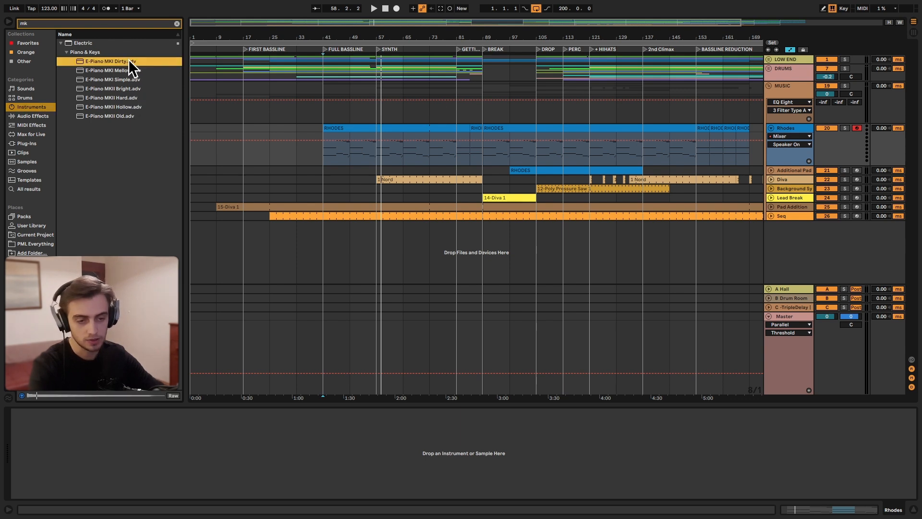
{"action": "key", "text": "Down"}
{"action": "key", "text": "Down"}
{"action": "key", "text": "Down"}
{"action": "key", "text": "Down"}
{"action": "key", "text": "Down"}
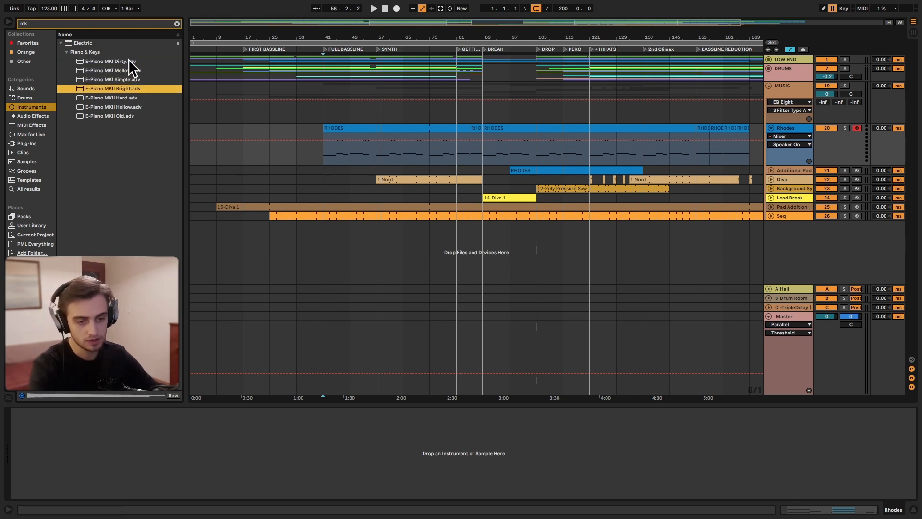
{"action": "key", "text": "Down"}
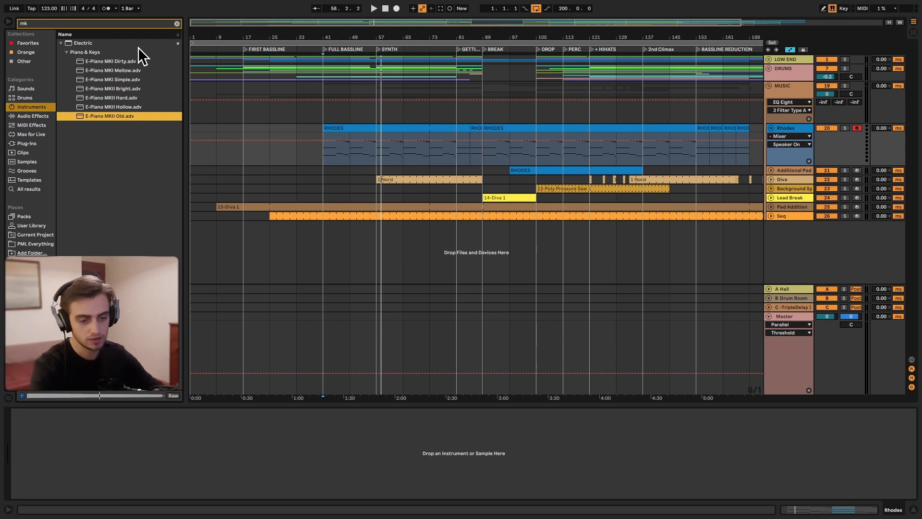
{"action": "double_click", "coordinate": [86, 116]}
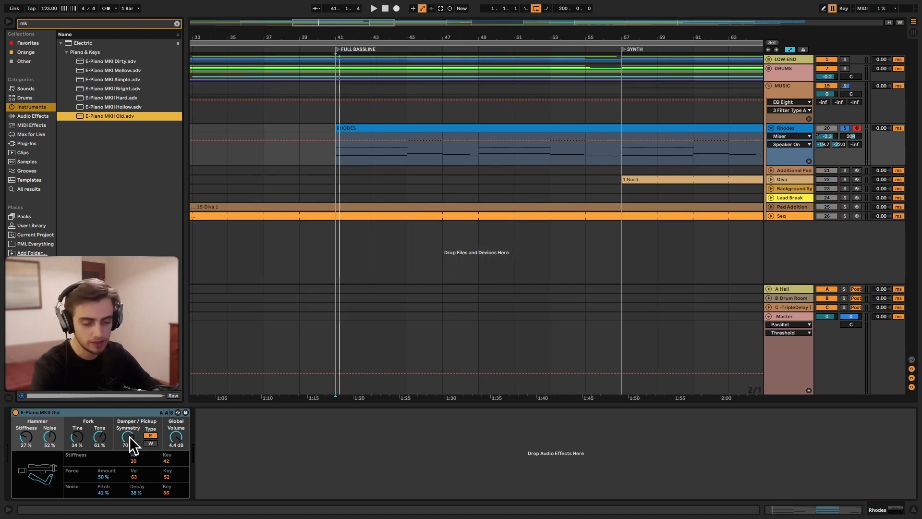
- Set the electric piano's pickup Symmetry to 88 % and its Force Amount to 30 %
{"action": "left_click_drag", "start_coordinate": [129, 437], "coordinate": [128, 427]}
{"action": "left_click_drag", "start_coordinate": [127, 428], "coordinate": [128, 426]}
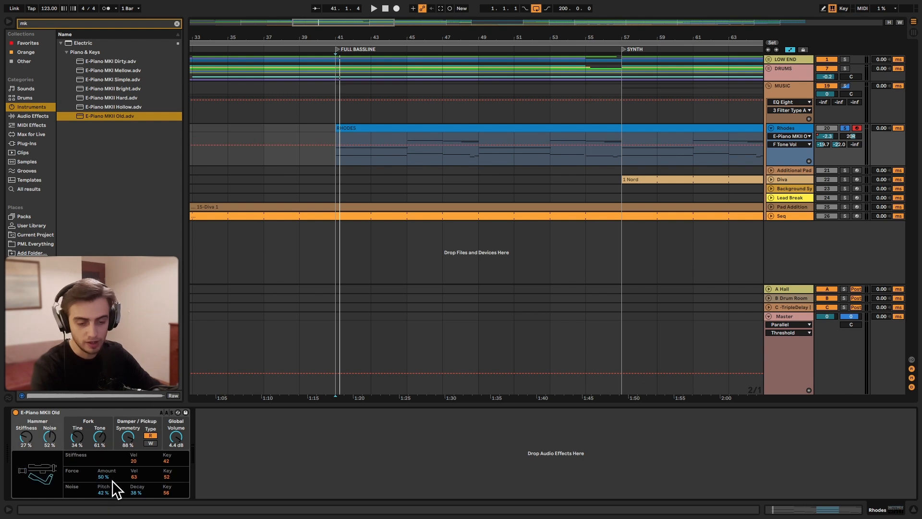
{"action": "left_click_drag", "start_coordinate": [109, 477], "coordinate": [109, 486]}
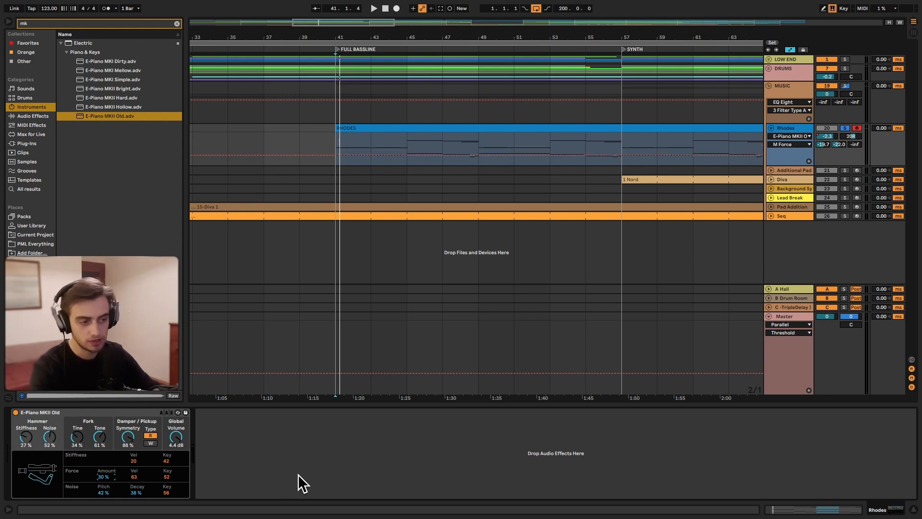
{"action": "key", "text": "z"}
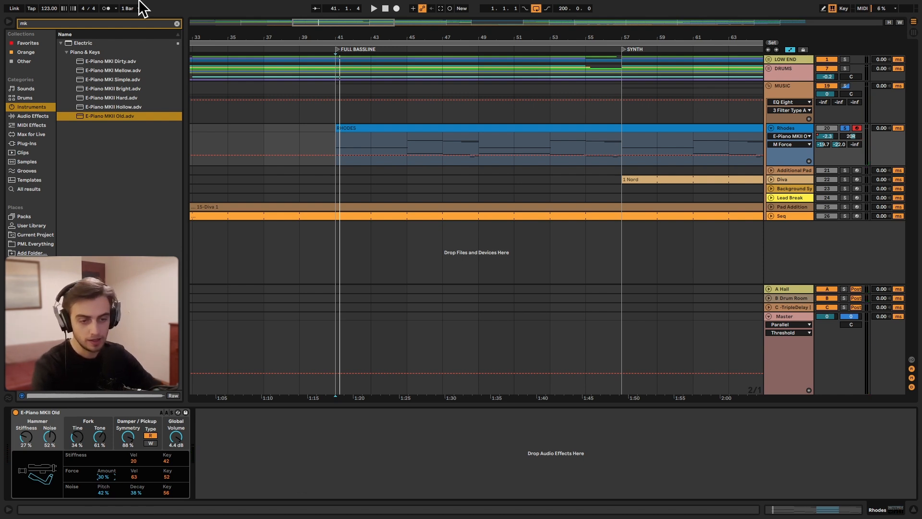
- Find the Chord MIDI effect and insert it before the electric piano on the Rhodes track
{"action": "type", "text": "chord"}
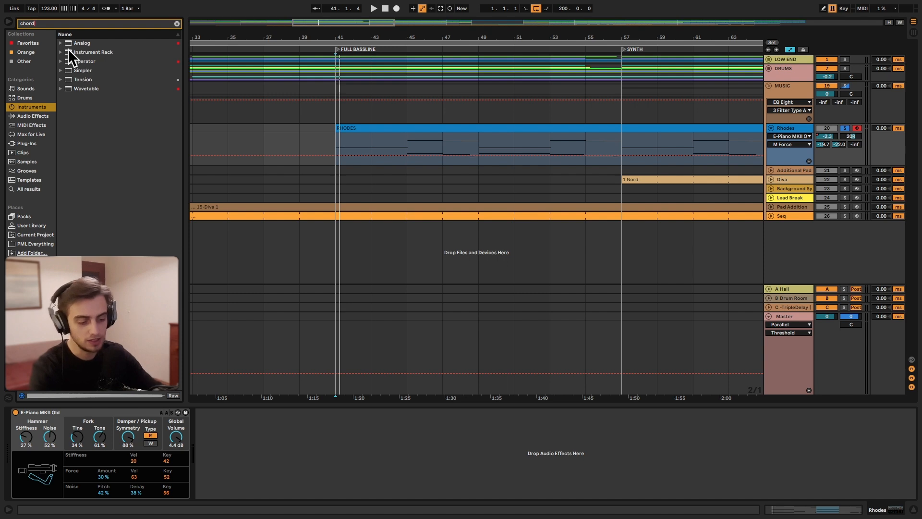
{"action": "left_click", "coordinate": [38, 124]}
{"action": "left_click_drag", "start_coordinate": [79, 51], "coordinate": [39, 444]}
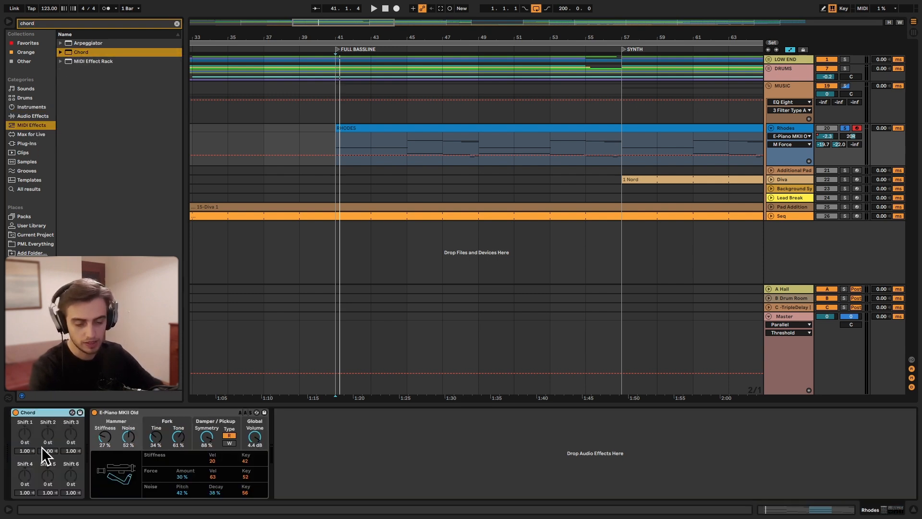
- Set Chord's Shift 1 to +12 st and Shift 2 to +24 st
{"action": "left_click", "coordinate": [21, 431]}
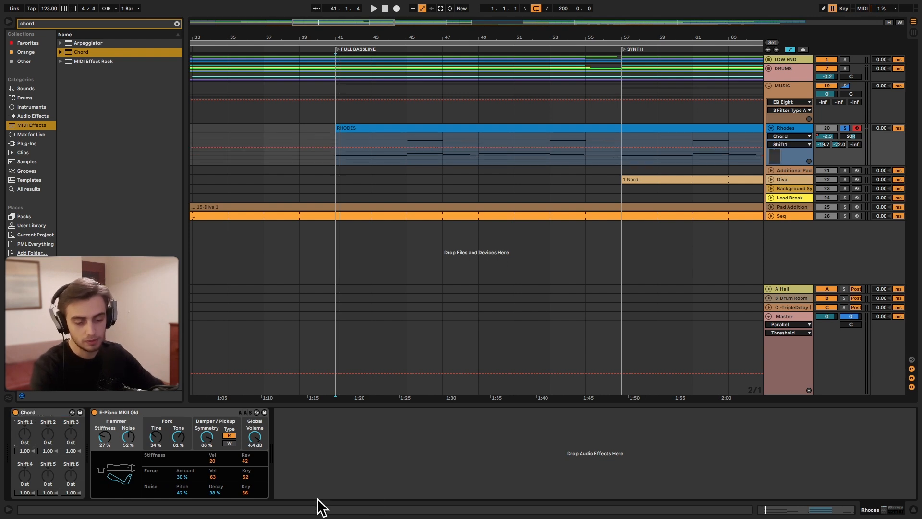
{"action": "type", "text": "12"}
{"action": "key", "text": "Return"}
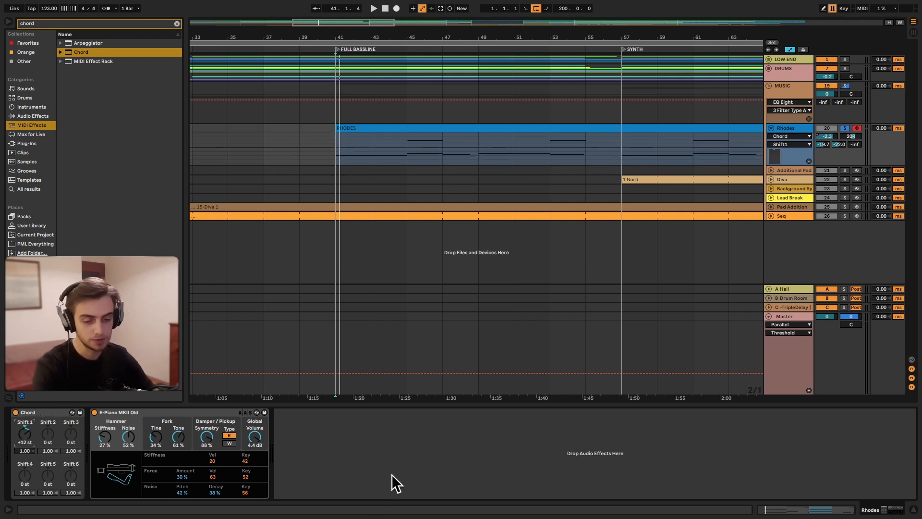
{"action": "left_click", "coordinate": [45, 430]}
{"action": "type", "text": "24"}
{"action": "key", "text": "Return"}
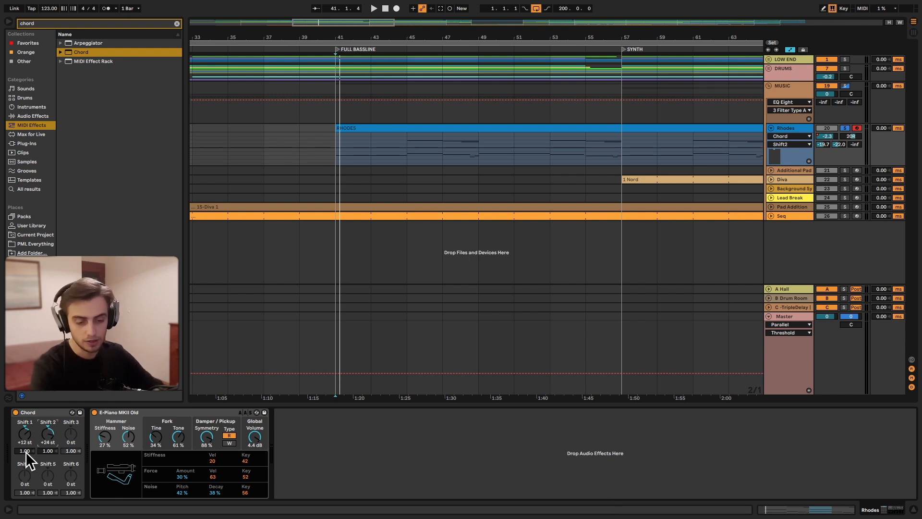
- Lower the Chord velocities to 0.62 for Shift 1 and 0.63 for Shift 2, and audition the Rhodes part
{"action": "left_click_drag", "start_coordinate": [27, 449], "coordinate": [47, 463]}
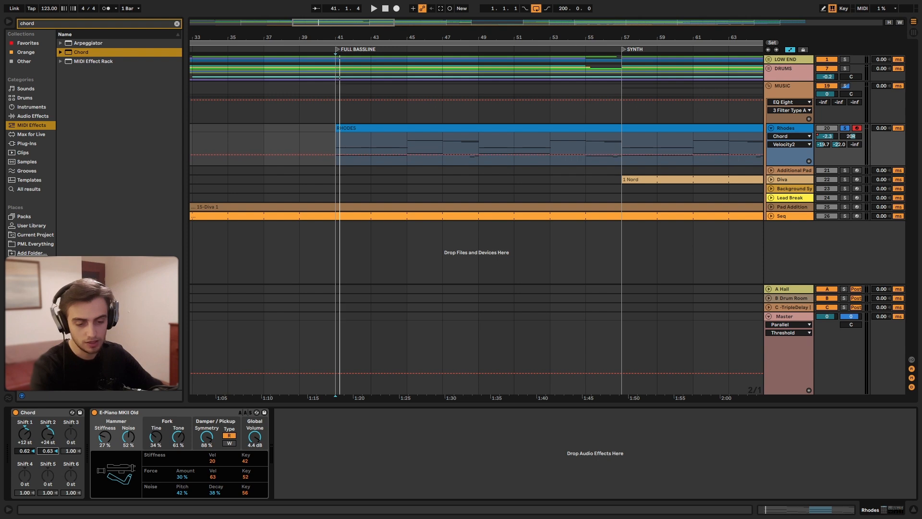
{"action": "key", "text": "space"}
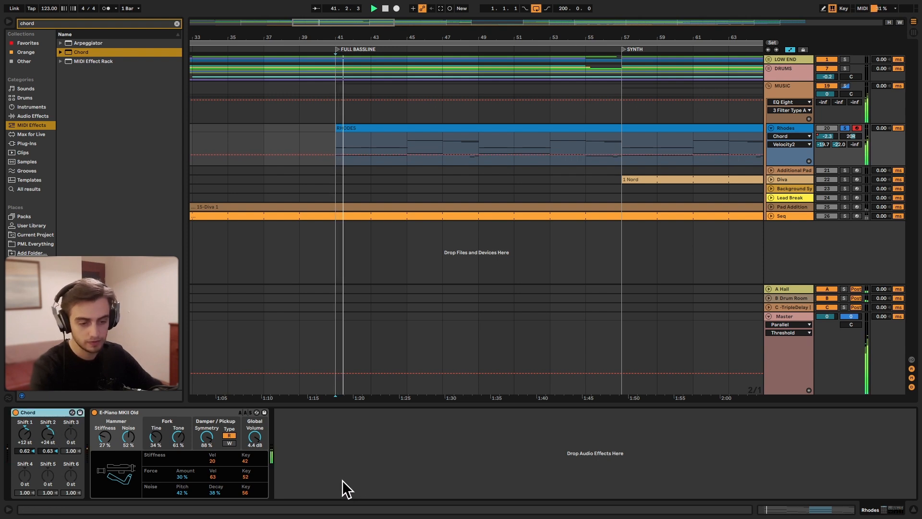
{"action": "left_click", "coordinate": [407, 155]}
{"action": "left_click", "coordinate": [442, 140]}
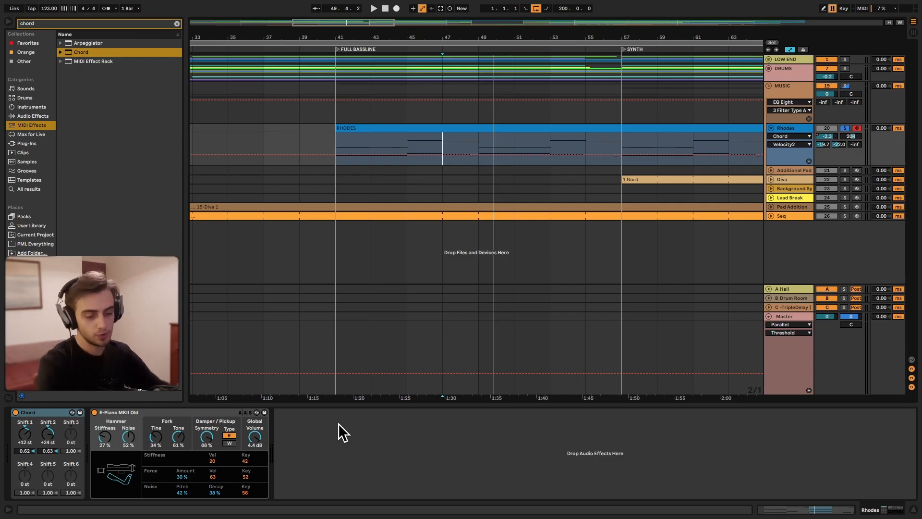
- Add Chorus-Ensemble after the electric piano and set its Dry/Wet to 40 %, auditioning the sound
{"action": "key", "text": "BackSpace"}
{"action": "type", "text": "us"}
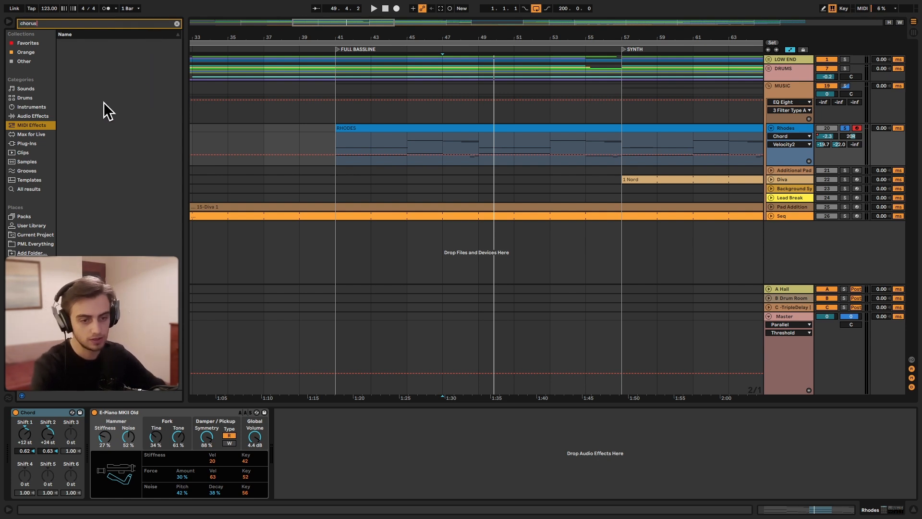
{"action": "left_click", "coordinate": [40, 187]}
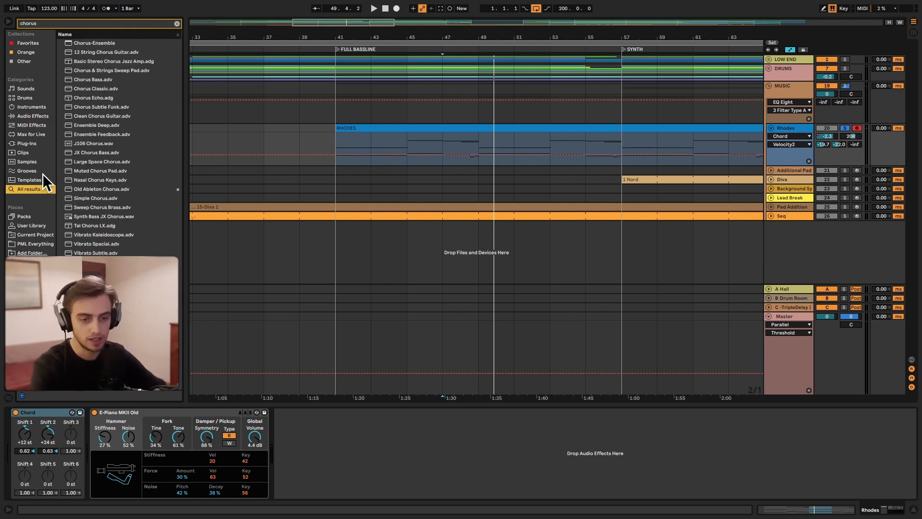
{"action": "left_click_drag", "start_coordinate": [100, 42], "coordinate": [377, 495]}
{"action": "key", "text": "space"}
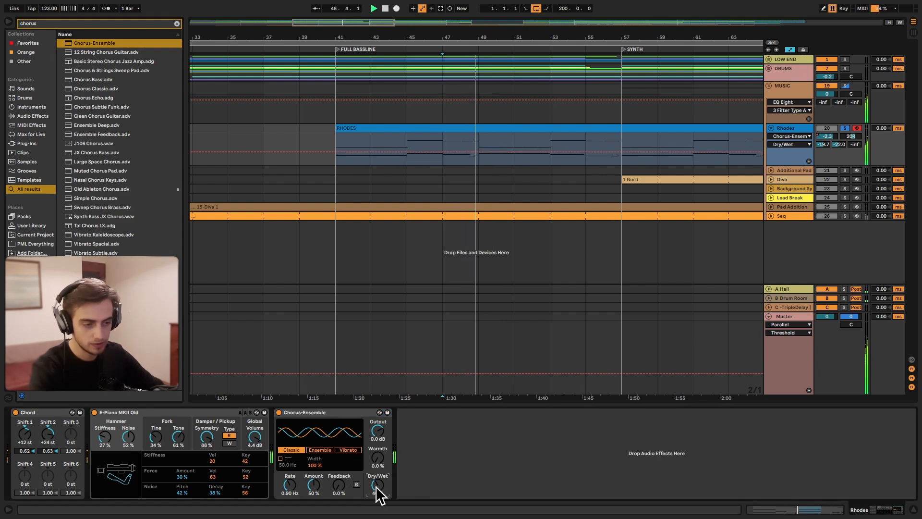
{"action": "key", "text": "space"}
- Enable the Chorus-Ensemble's high-pass filter and set its frequency to 434 Hz
{"action": "left_click", "coordinate": [280, 458]}
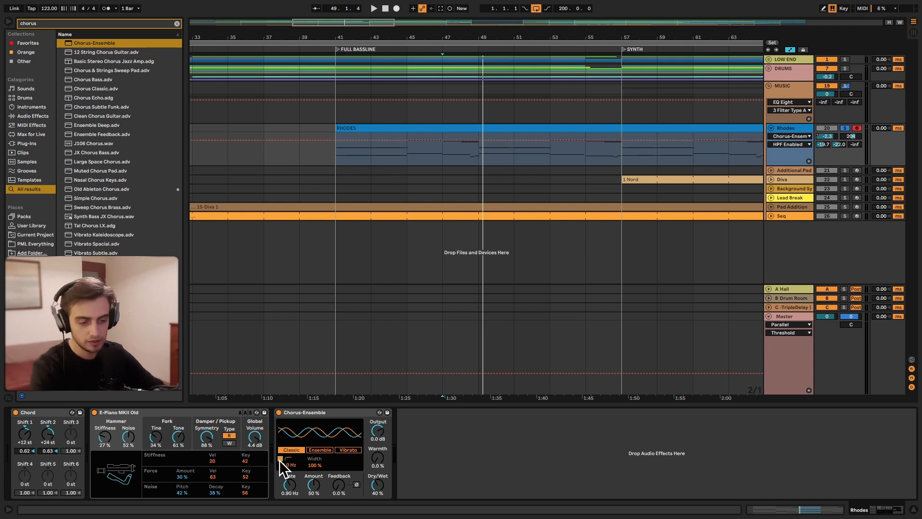
{"action": "left_click_drag", "start_coordinate": [288, 465], "coordinate": [288, 434]}
{"action": "key", "text": "space"}
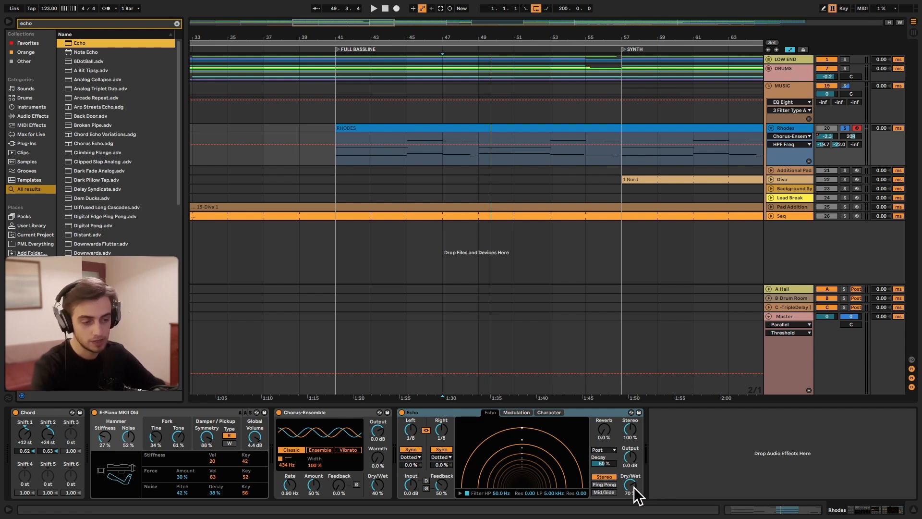
- Set the Echo's Dry/Wet to 35 % and its Reverb to 71 % while auditioning the Rhodes part
{"action": "key", "text": "space"}
{"action": "left_click_drag", "start_coordinate": [632, 494], "coordinate": [632, 505]}
{"action": "key", "text": "space"}
{"action": "left_click_drag", "start_coordinate": [632, 489], "coordinate": [631, 495]}
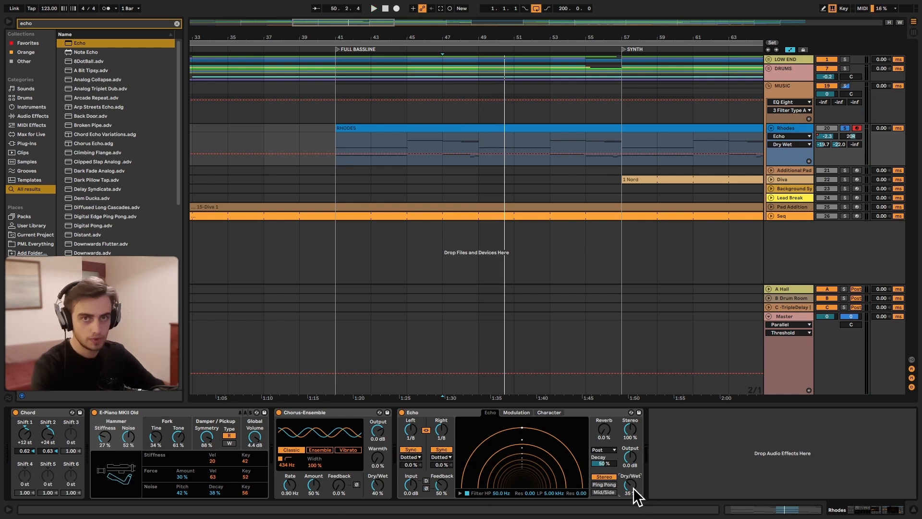
{"action": "left_click_drag", "start_coordinate": [606, 438], "coordinate": [606, 372]}
{"action": "key", "text": "space"}
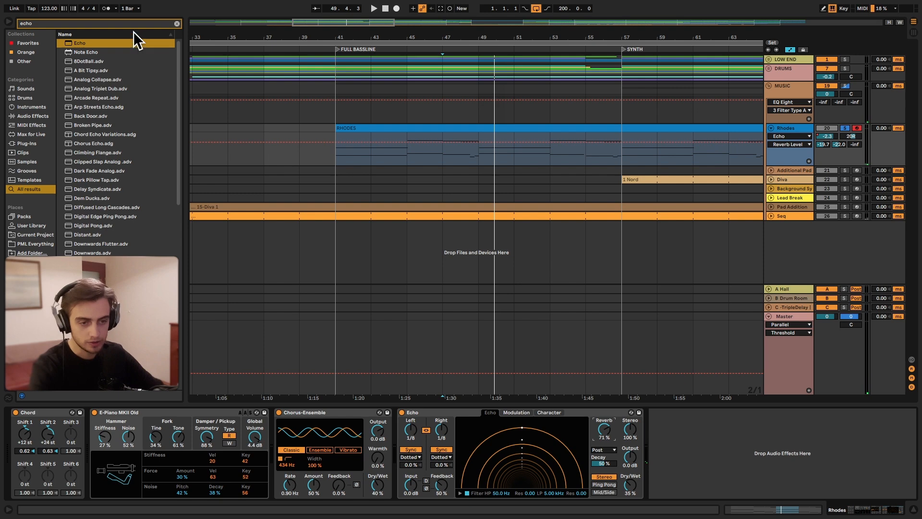
- Load EQ Eight after the Echo and make band 1 a low cut at 144 Hz
{"action": "type", "text": "eq eight"}
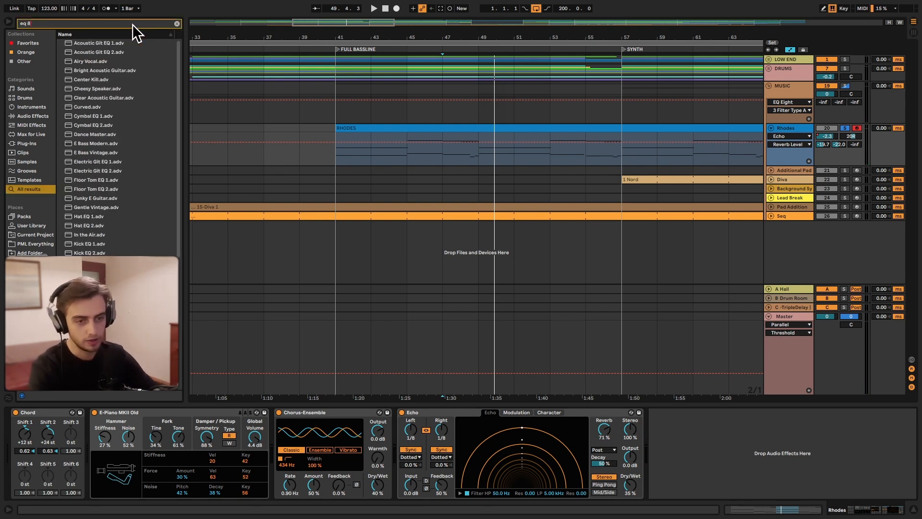
{"action": "key", "text": "Return"}
{"action": "left_click", "coordinate": [688, 486]}
{"action": "left_click", "coordinate": [700, 446]}
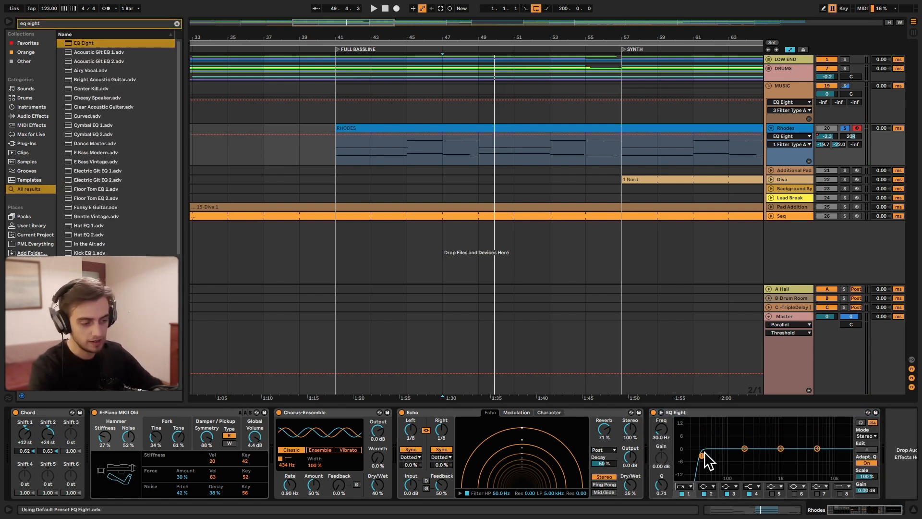
{"action": "key", "text": "space"}
{"action": "left_click_drag", "start_coordinate": [711, 456], "coordinate": [737, 455]}
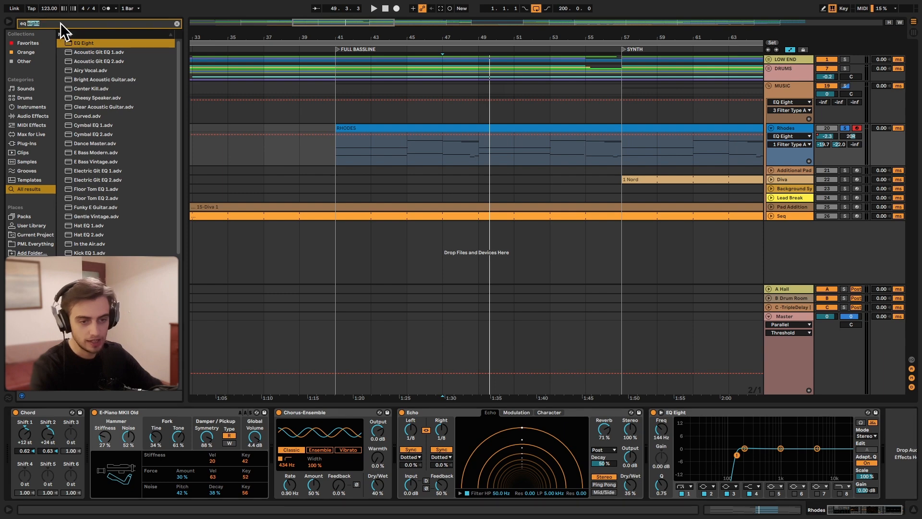
- Search for "glue" and load the Glue Compressor at the end of the Rhodes device chain
{"action": "type", "text": "glue"}
{"action": "key", "text": "Return"}
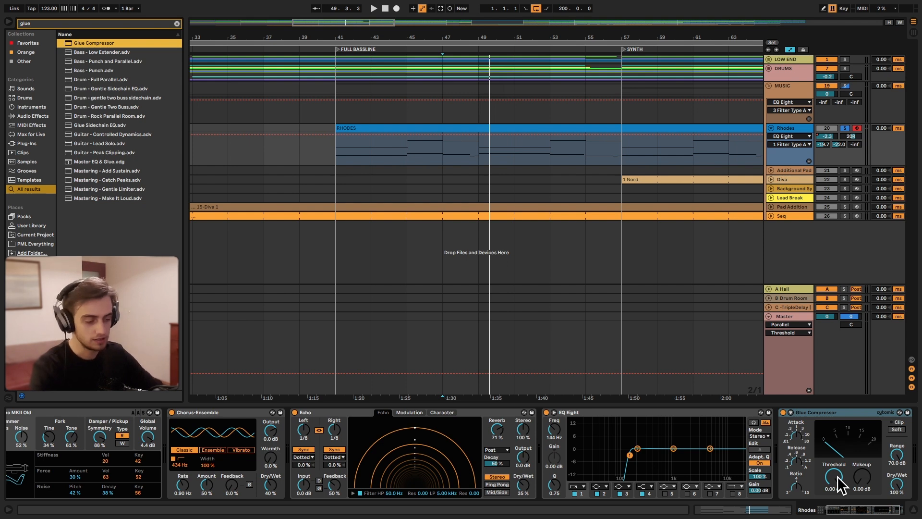
{"action": "left_click", "coordinate": [837, 476]}
- Adjust the Glue Compressor's attack and lower its threshold to -29.2 dB while playing the Rhodes part
{"action": "left_click_drag", "start_coordinate": [798, 435], "coordinate": [808, 445]}
{"action": "left_click_drag", "start_coordinate": [834, 477], "coordinate": [836, 509]}
{"action": "key", "text": "space"}
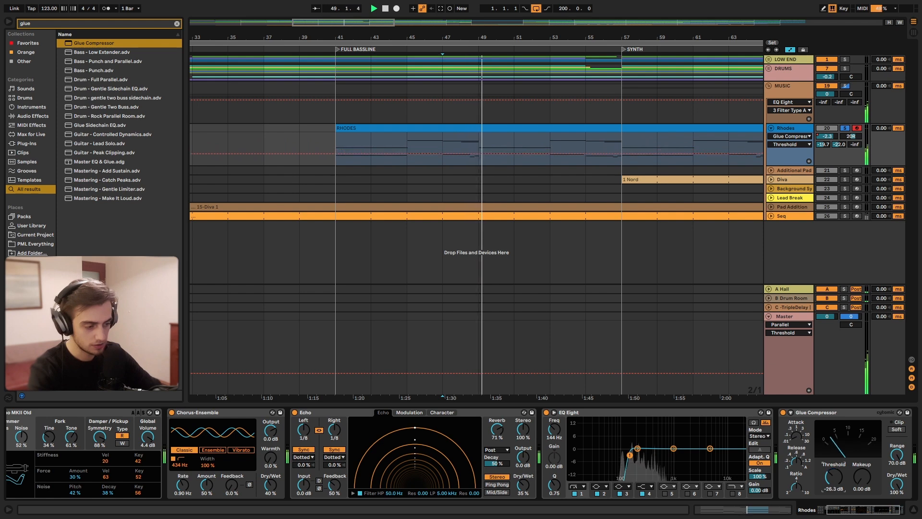
{"action": "key", "text": "space"}
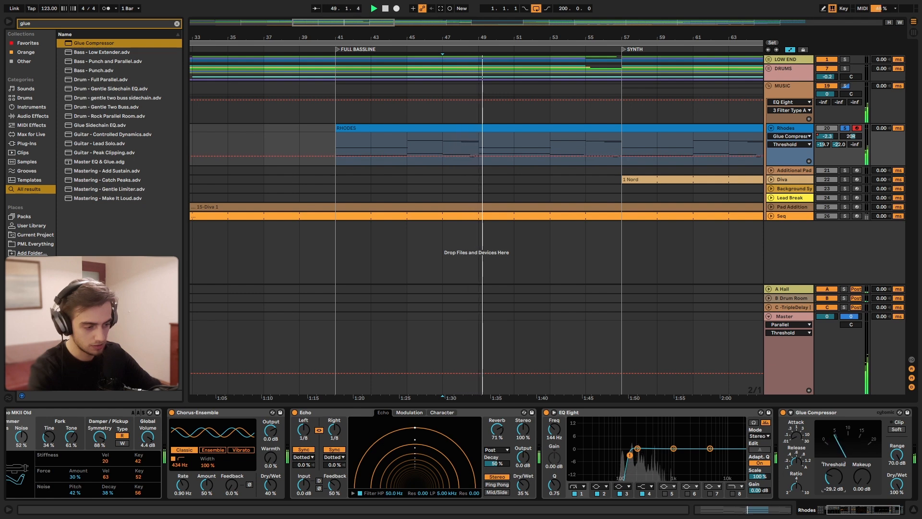
{"action": "left_click", "coordinate": [858, 478]}
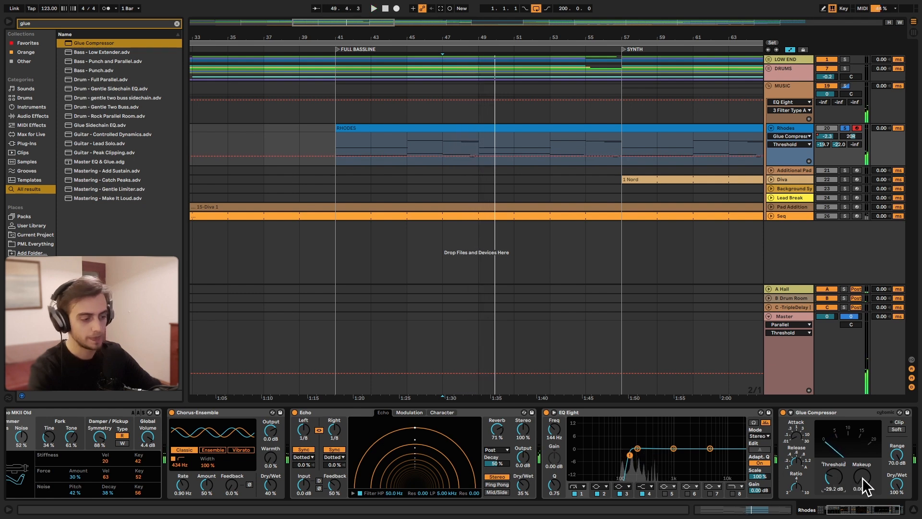
- Raise the Glue Compressor's Makeup to 14.4 dB and audition the soloed Rhodes part from bars 45, 47 and 49
{"action": "left_click_drag", "start_coordinate": [858, 477], "coordinate": [858, 471]}
{"action": "key", "text": "space"}
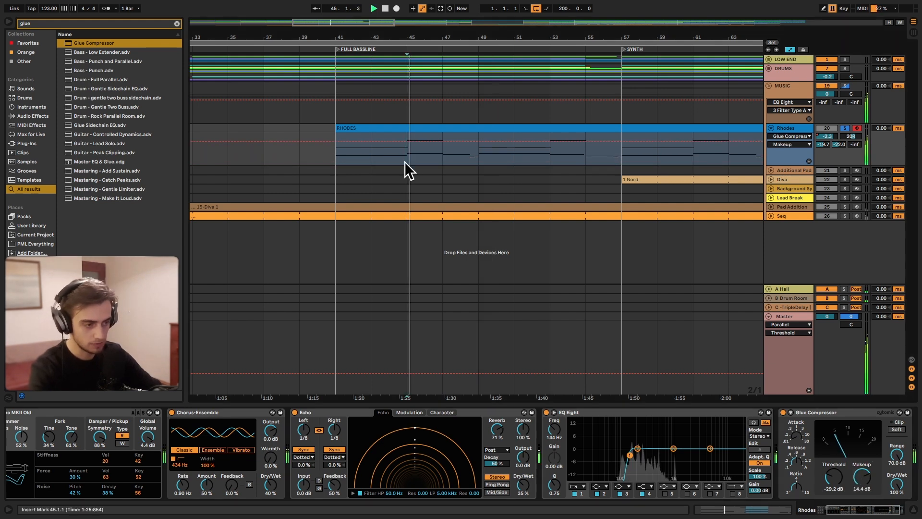
{"action": "left_click", "coordinate": [448, 151]}
{"action": "key", "text": "space"}
{"action": "key", "text": "space"}
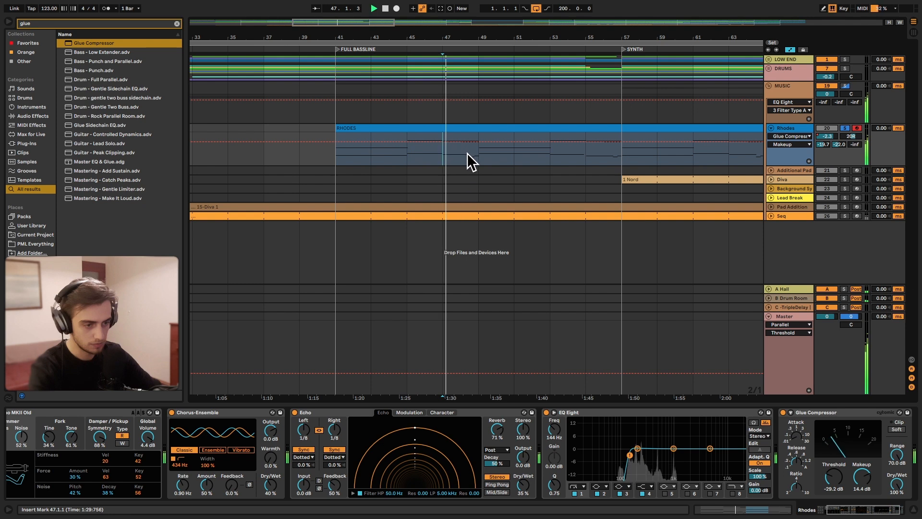
{"action": "left_click", "coordinate": [478, 155]}
{"action": "key", "text": "space"}
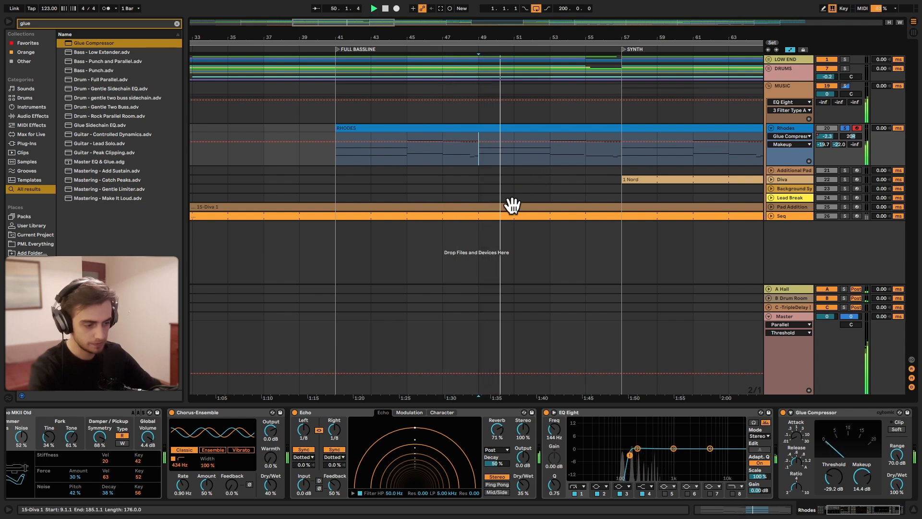
{"action": "key", "text": "space"}
- Unsolo the Rhodes track and raise the Glue Compressor's Makeup to 16.2 dB while playing the full mix from bar 41
{"action": "left_click", "coordinate": [844, 127]}
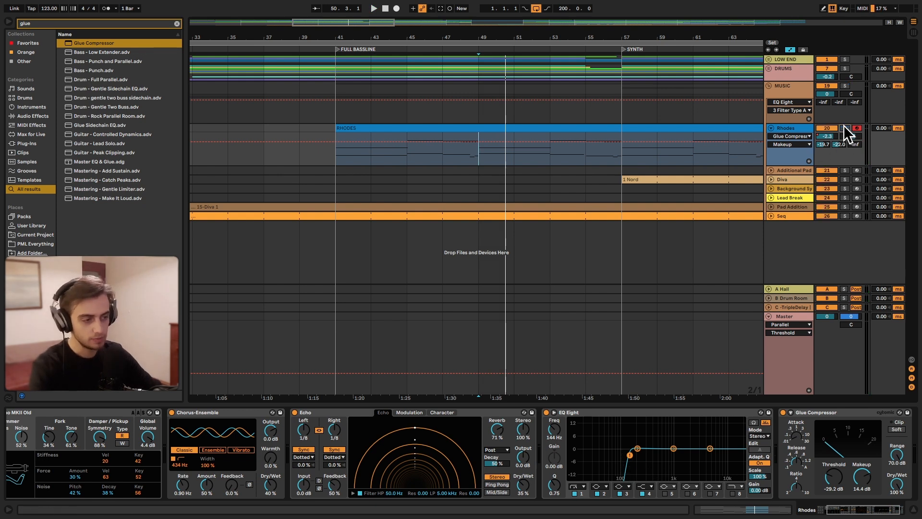
{"action": "key", "text": "space"}
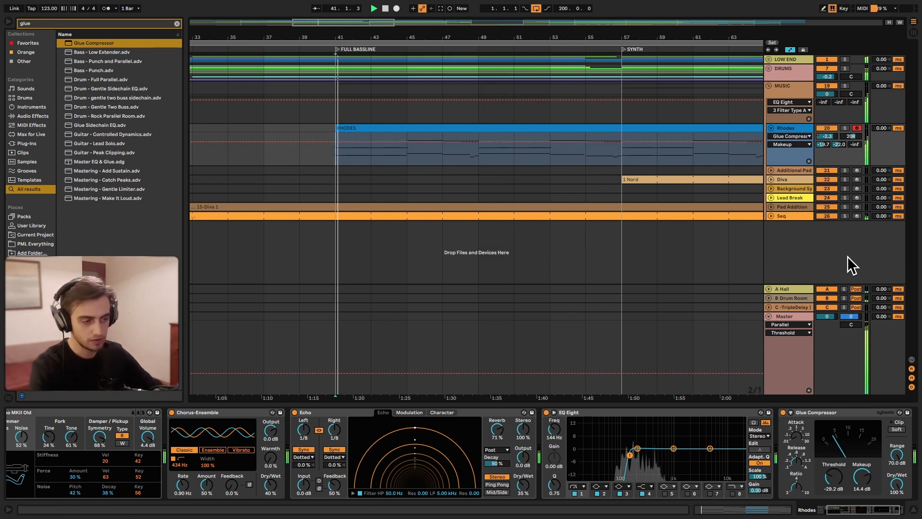
{"action": "left_click_drag", "start_coordinate": [864, 486], "coordinate": [863, 482]}
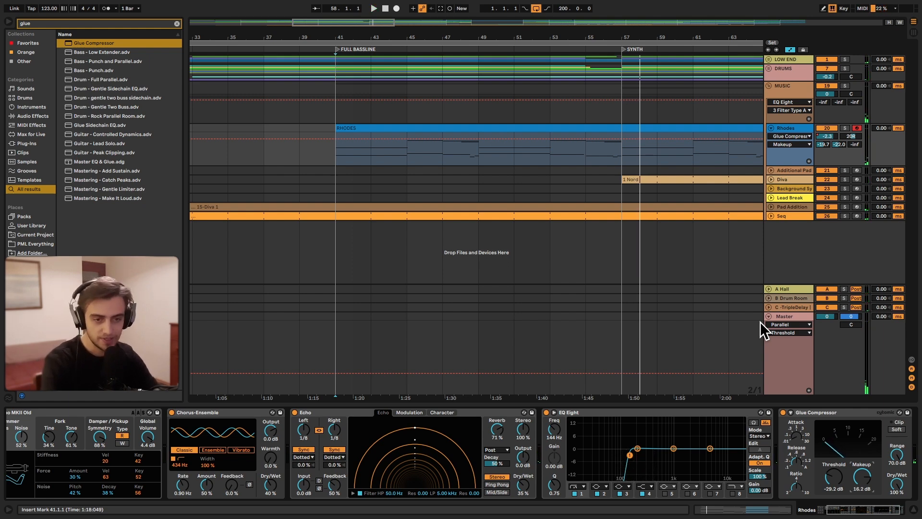
- Select all Rhodes devices from the Glue Compressor back to Chord and group them into an Instrument Rack
{"action": "left_click", "coordinate": [854, 508]}
{"action": "left_click", "coordinate": [854, 511]}
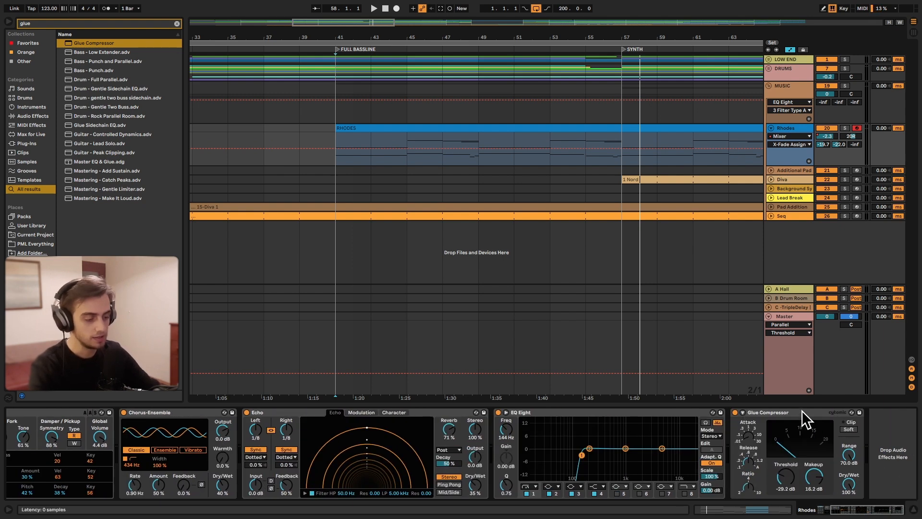
{"action": "left_click", "coordinate": [857, 508]}
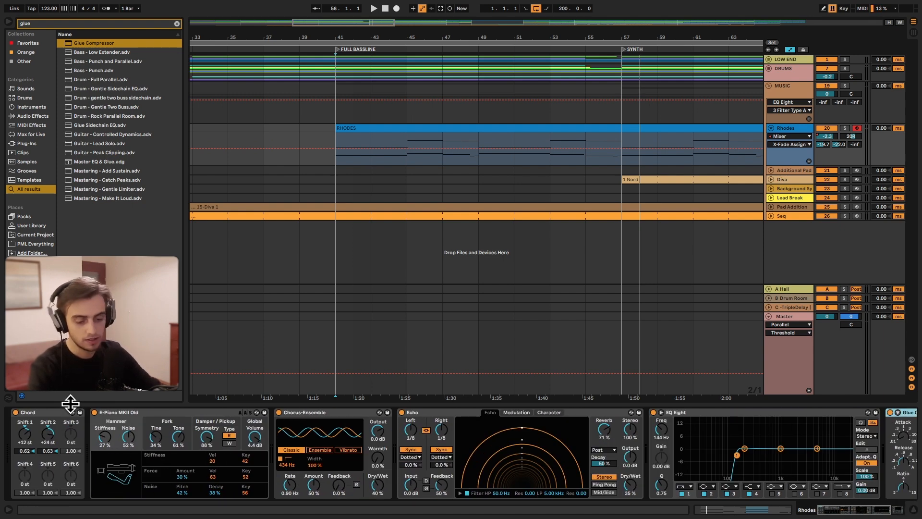
{"action": "left_click", "coordinate": [55, 411], "text": "shift"}
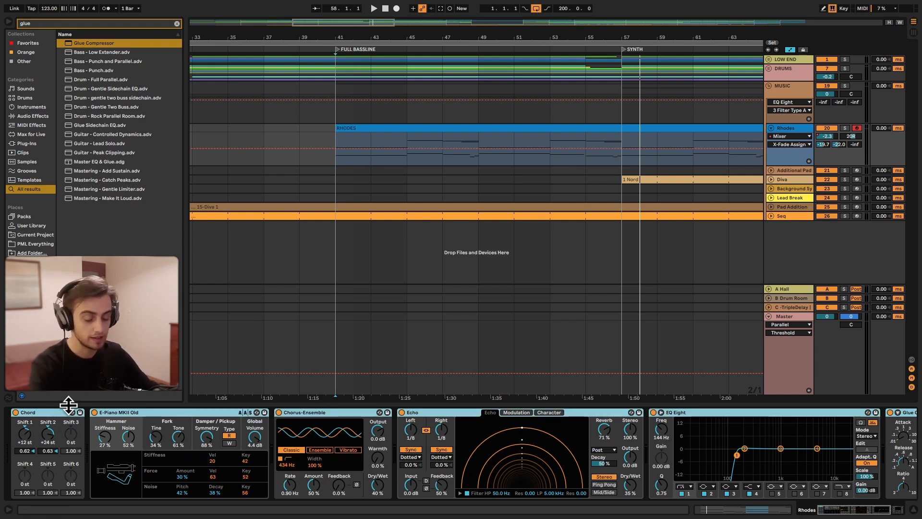
{"action": "key", "text": "ctrl+g"}
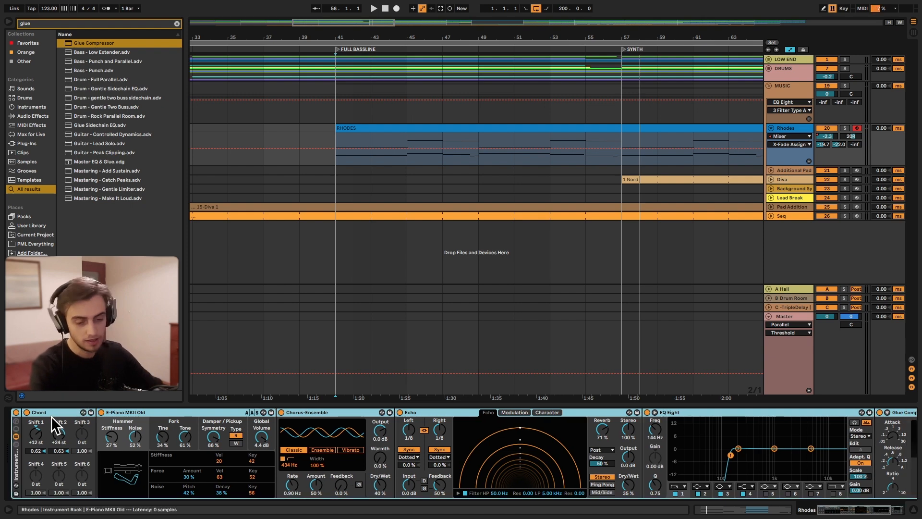
- Rename the Rhodes Instrument Rack to "Old MK Piano" and save it as a preset in the User Library
{"action": "left_click", "coordinate": [16, 436]}
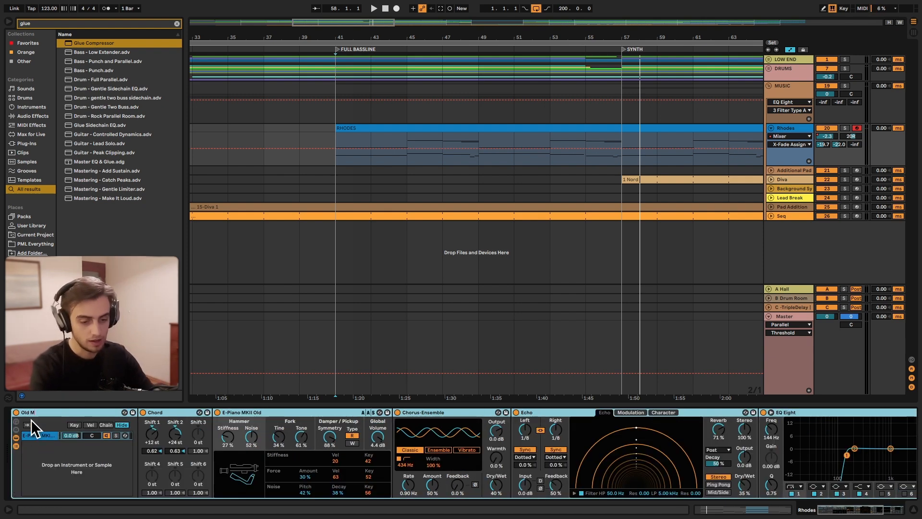
{"action": "left_click", "coordinate": [133, 413]}
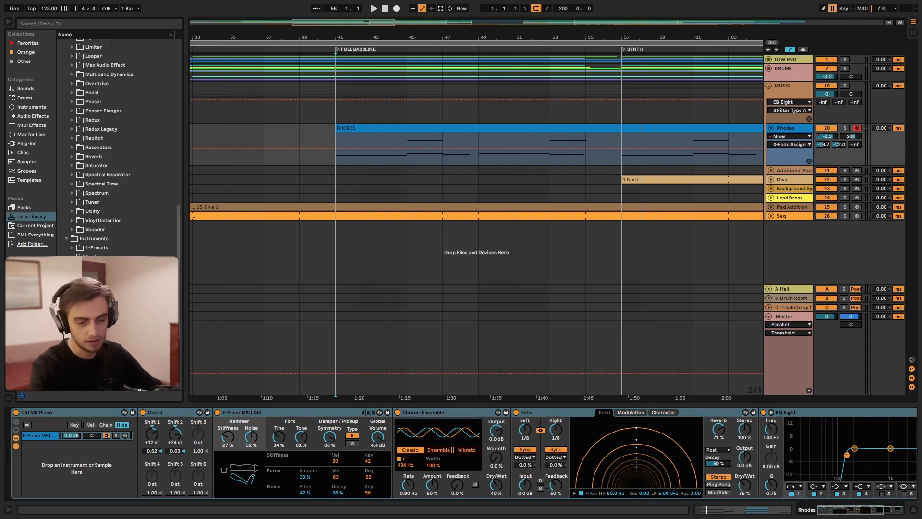
{"action": "left_click", "coordinate": [17, 446]}
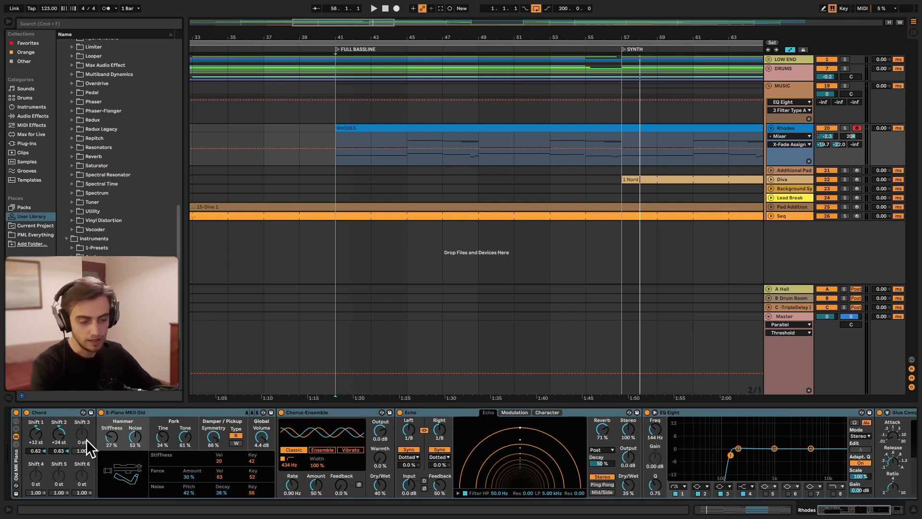